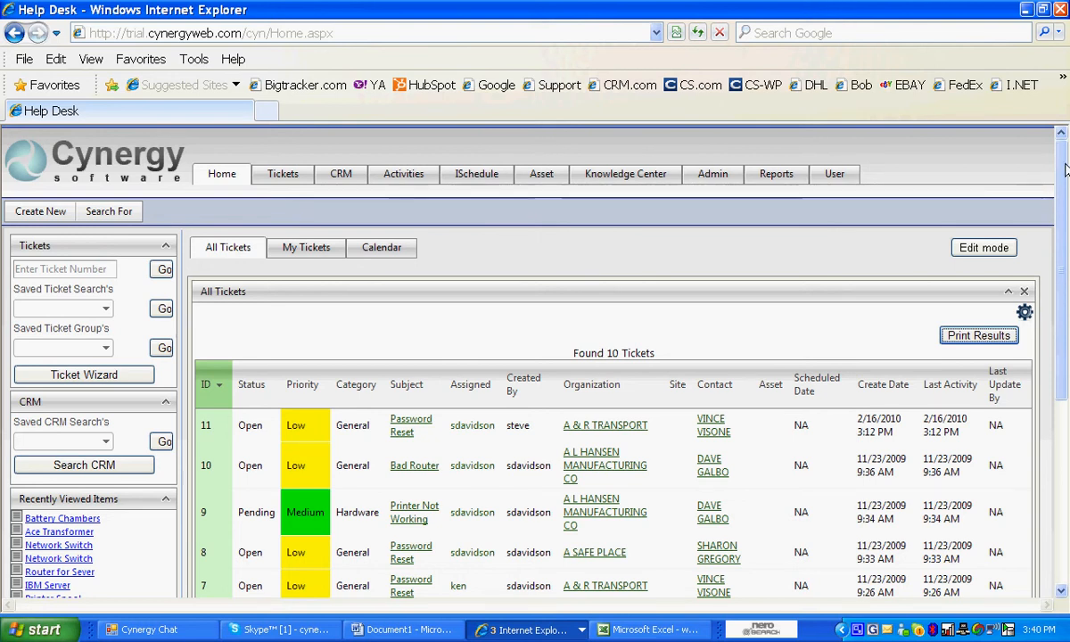
{"action": "left_click_drag", "start_coordinate": [1061, 160], "coordinate": [1063, 279]}
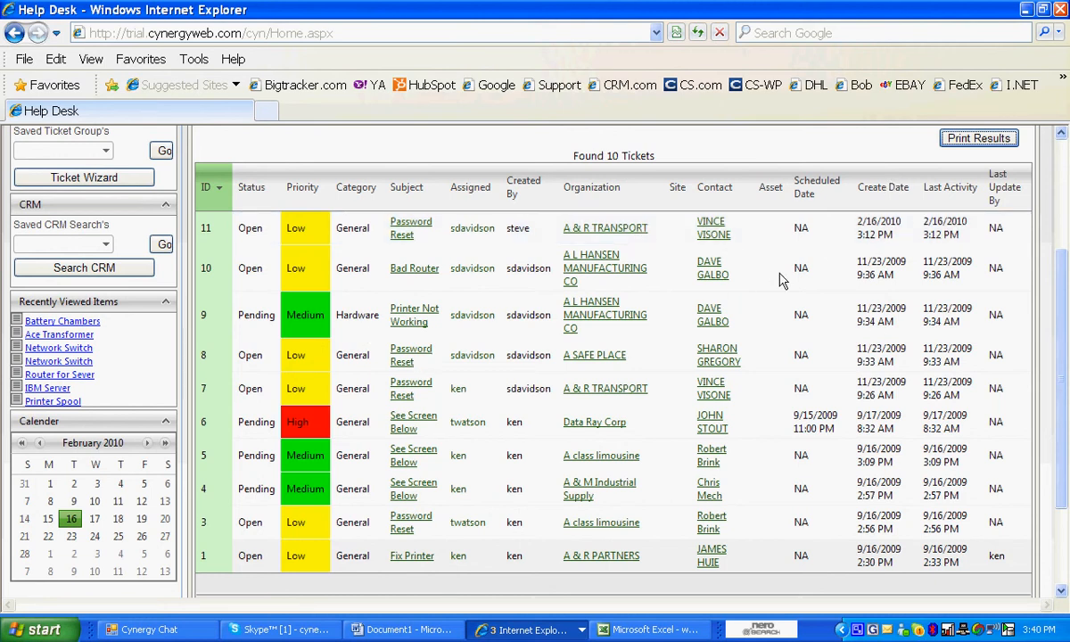
{"action": "scroll", "coordinate": [1061, 284], "scroll_direction": "up", "scroll_amount": 2}
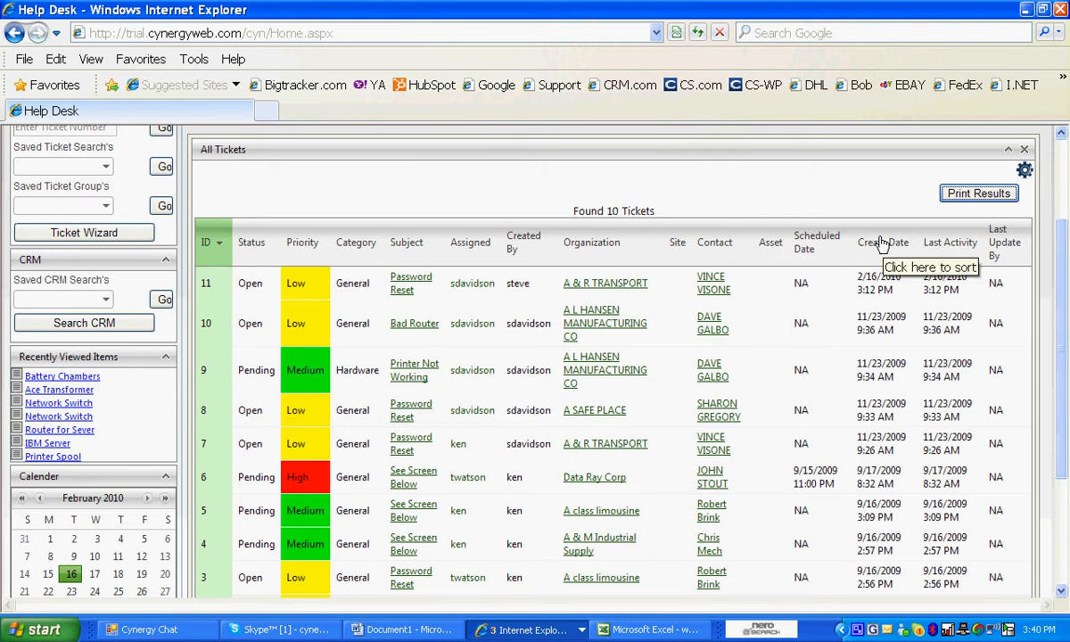
Step: Sort the All Tickets list by Create Date descending, newest first
{"action": "left_click", "coordinate": [883, 243]}
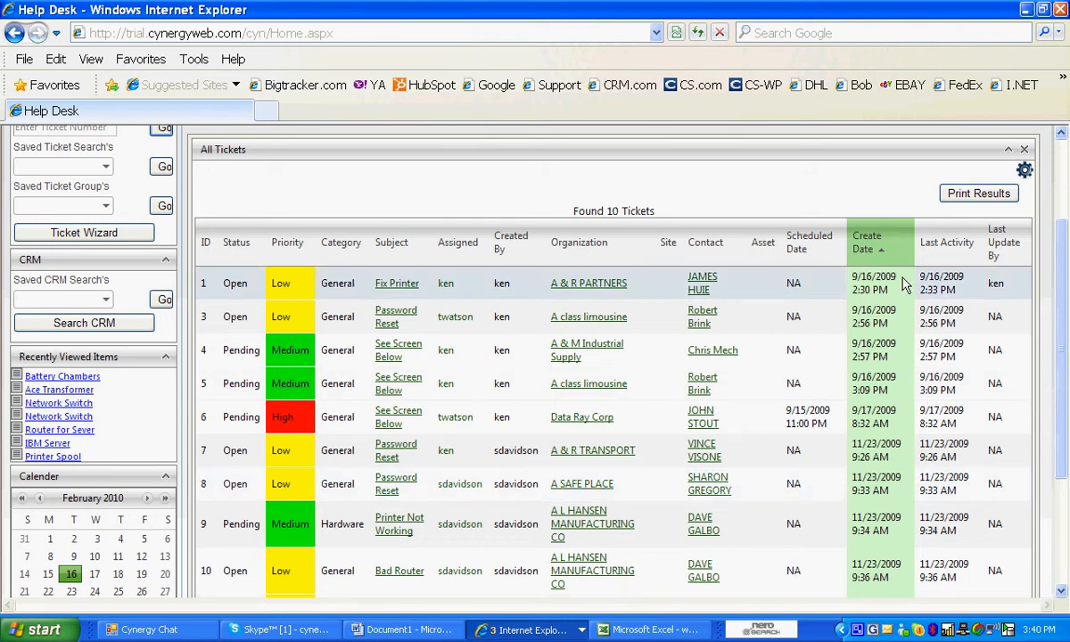
{"action": "mouse_move", "coordinate": [873, 242]}
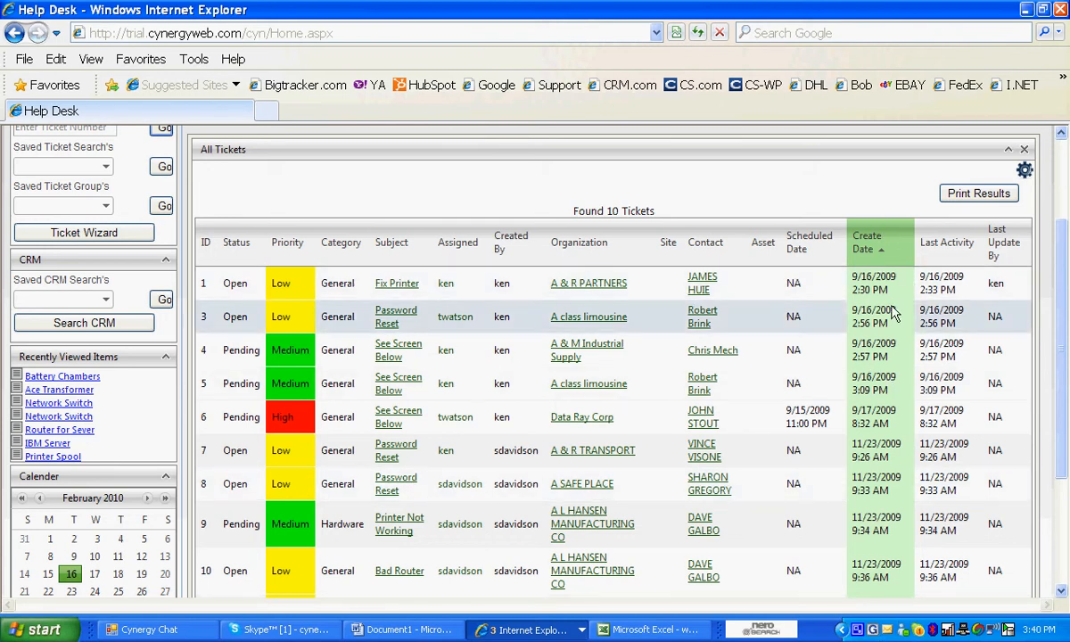
{"action": "left_click", "coordinate": [870, 239]}
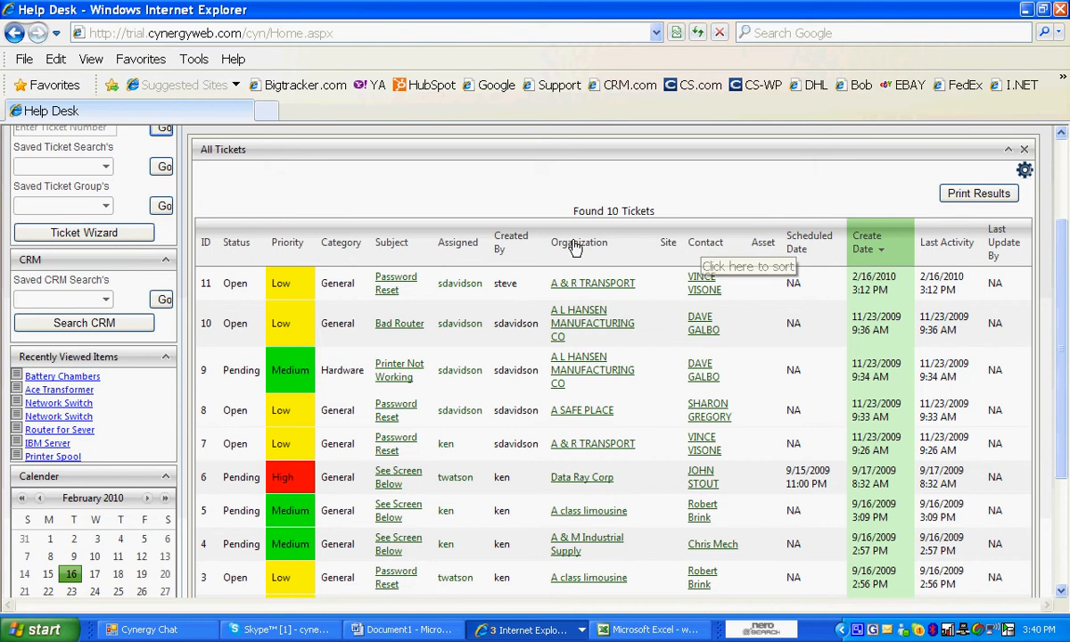
Step: Sort the tickets ascending by Assigned and return to the top of the list
{"action": "left_click", "coordinate": [457, 246]}
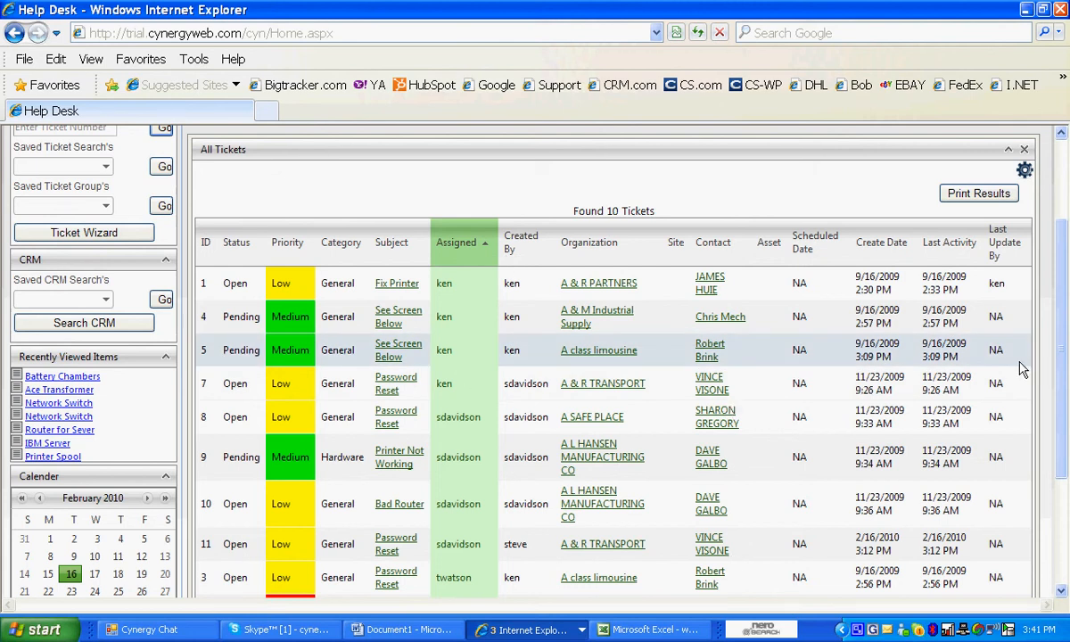
{"action": "left_click_drag", "start_coordinate": [1062, 374], "coordinate": [1062, 303]}
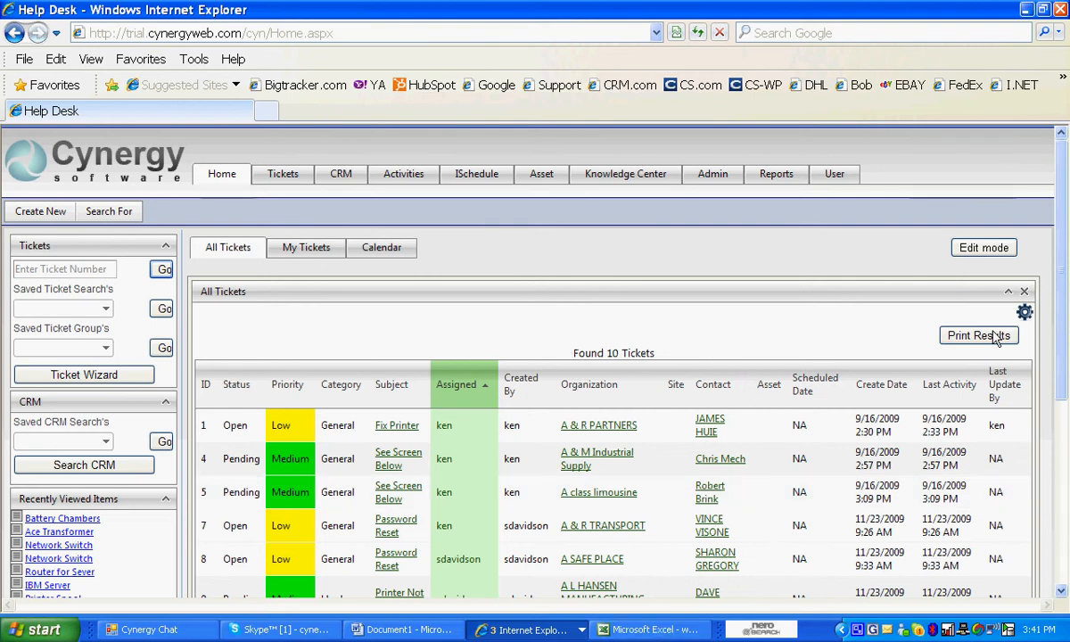
Step: Print the results via the Adobe PDF printer as Home.pdf, overwriting the existing file
{"action": "left_click", "coordinate": [978, 336]}
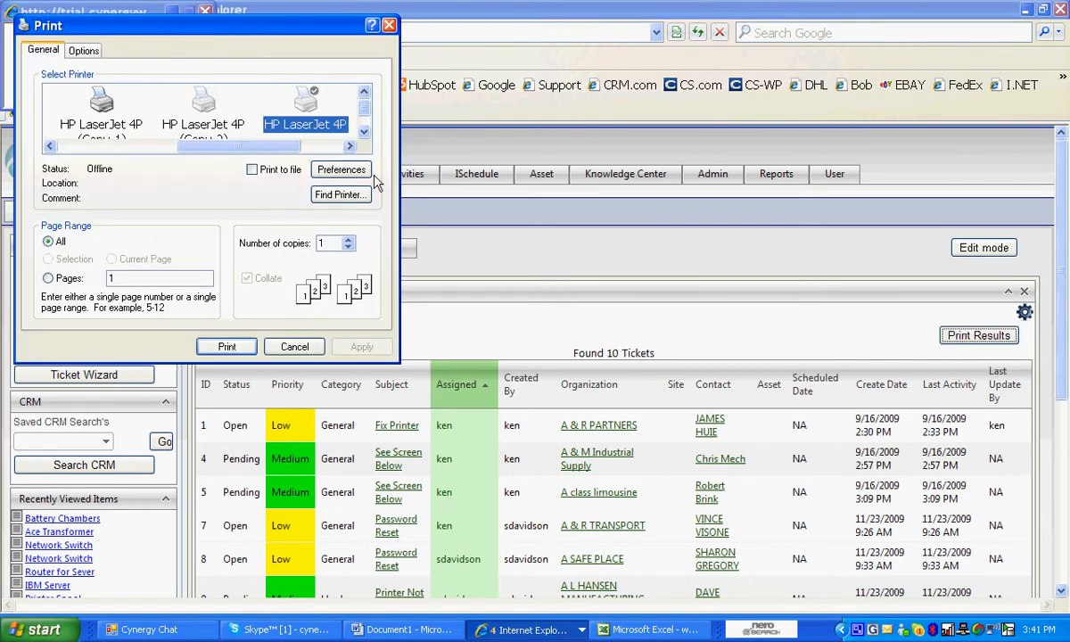
{"action": "left_click_drag", "start_coordinate": [214, 148], "coordinate": [115, 147]}
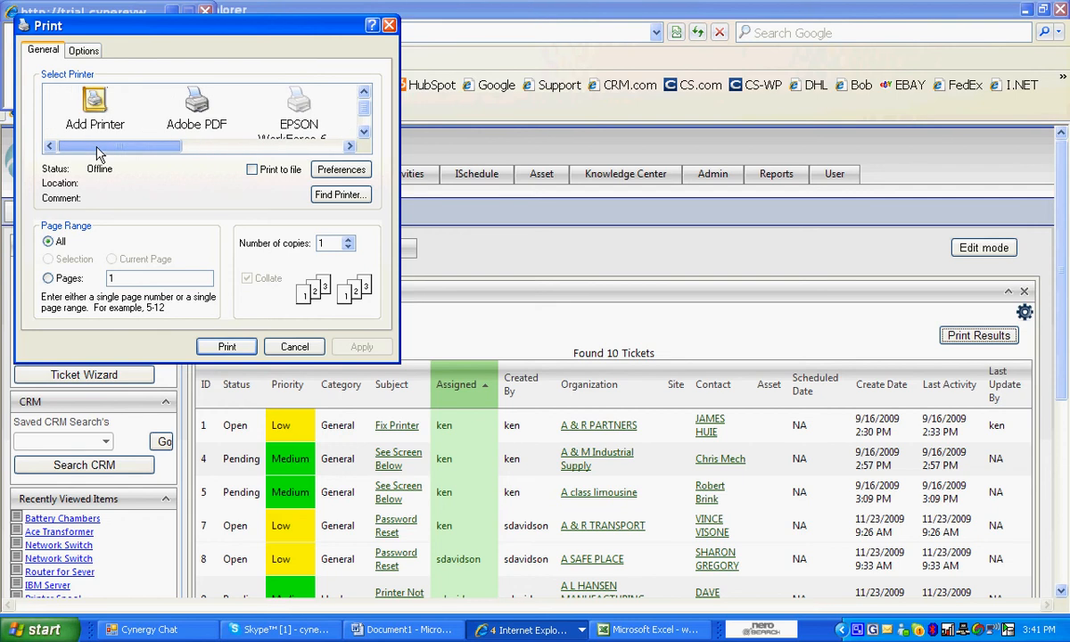
{"action": "left_click", "coordinate": [196, 107]}
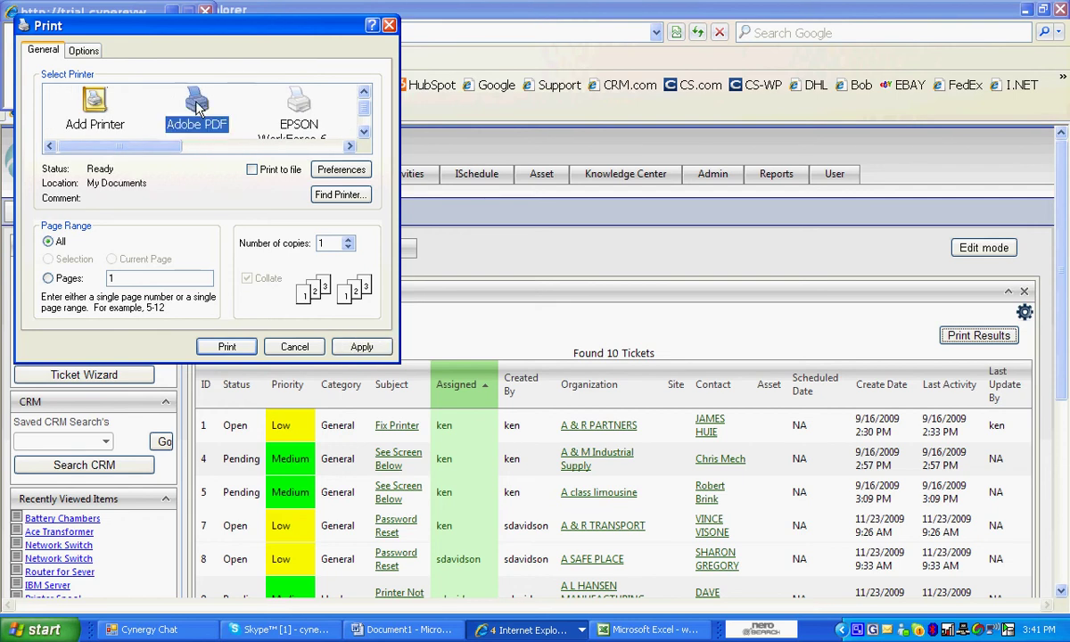
{"action": "left_click", "coordinate": [227, 347]}
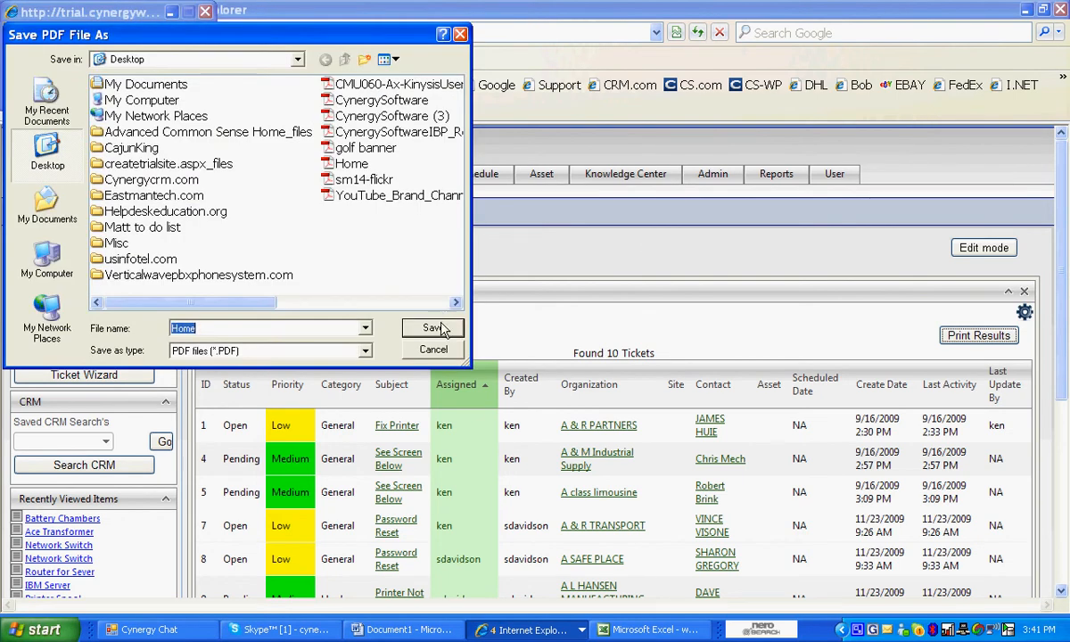
{"action": "left_click", "coordinate": [434, 329]}
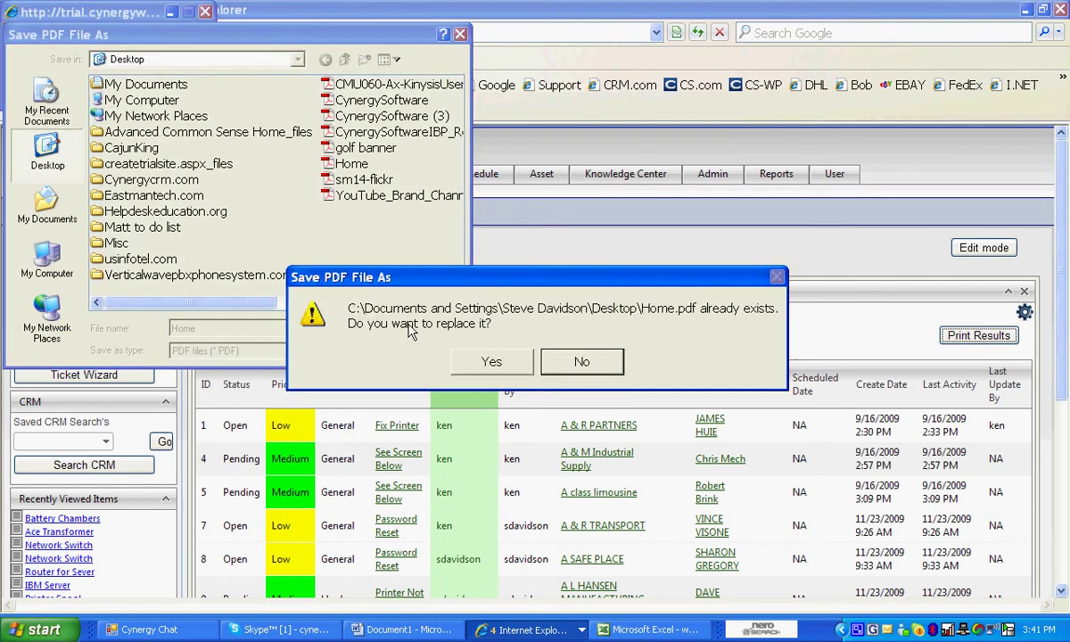
{"action": "left_click", "coordinate": [499, 358]}
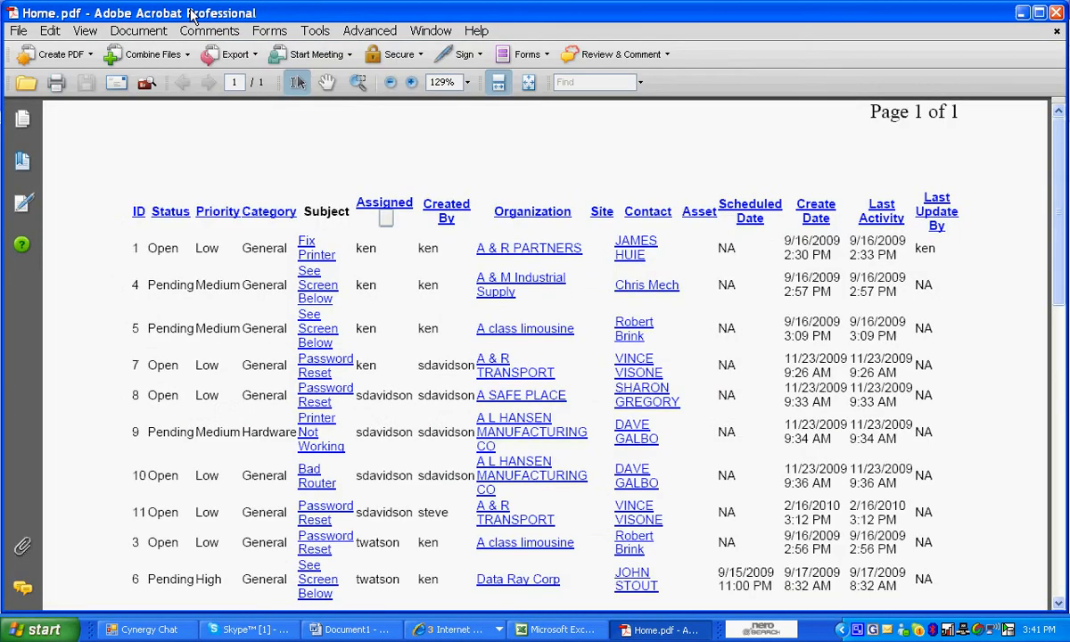
{"action": "scroll", "coordinate": [535, 357], "scroll_direction": "down", "scroll_amount": 5}
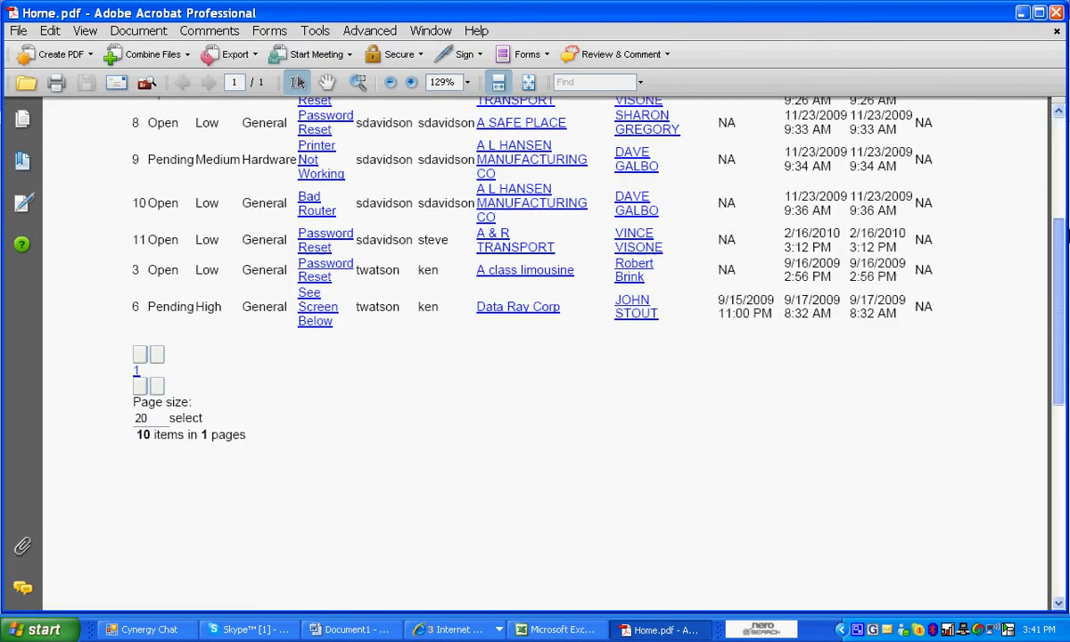
{"action": "scroll", "coordinate": [534, 357], "scroll_direction": "up", "scroll_amount": 3}
{"action": "scroll", "coordinate": [1061, 156], "scroll_direction": "up", "scroll_amount": 1}
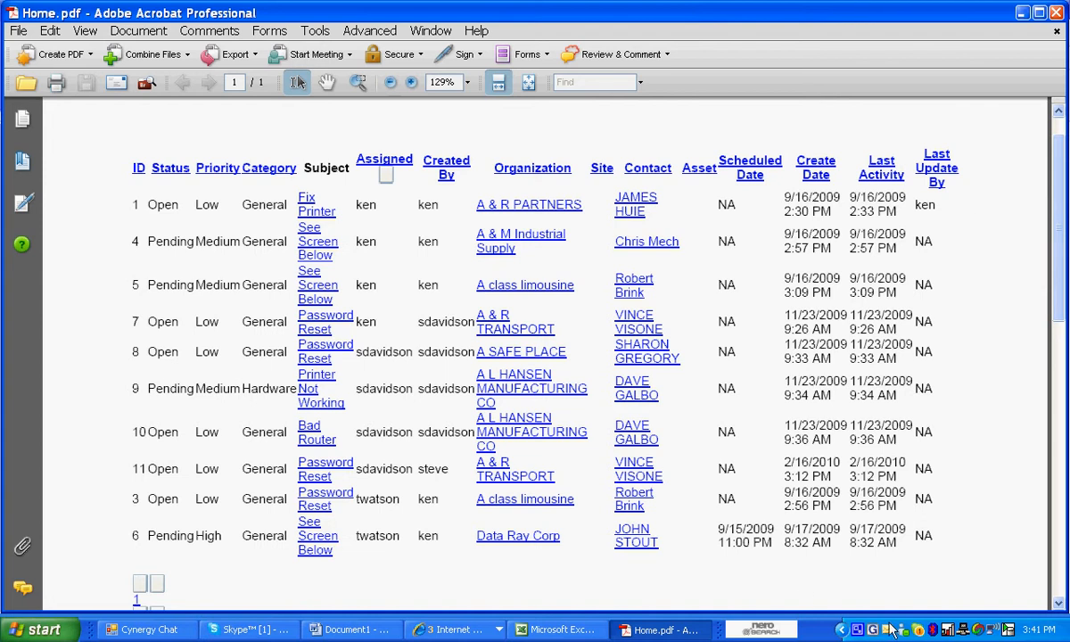